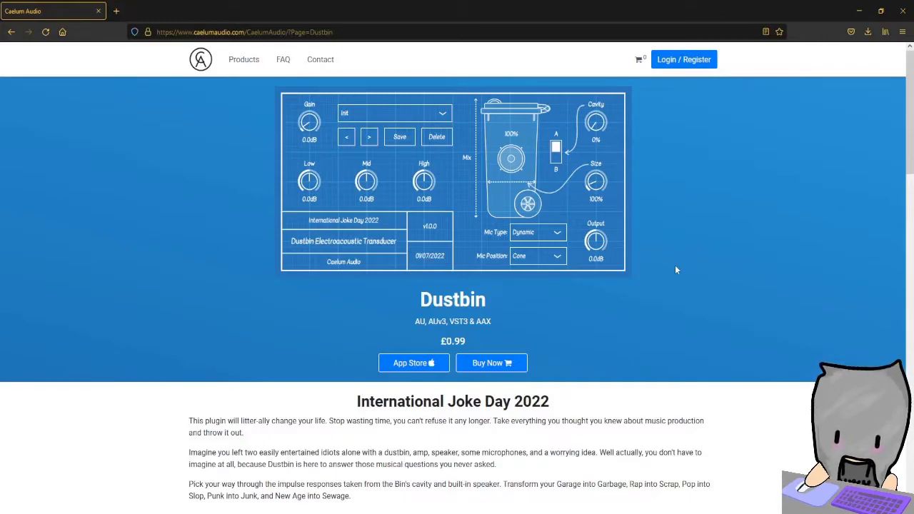
Copy the Dustbin's £0.99 price for conversion to dollars, then scroll the page to its Features list
{"action": "key", "text": "super+alt+d"}
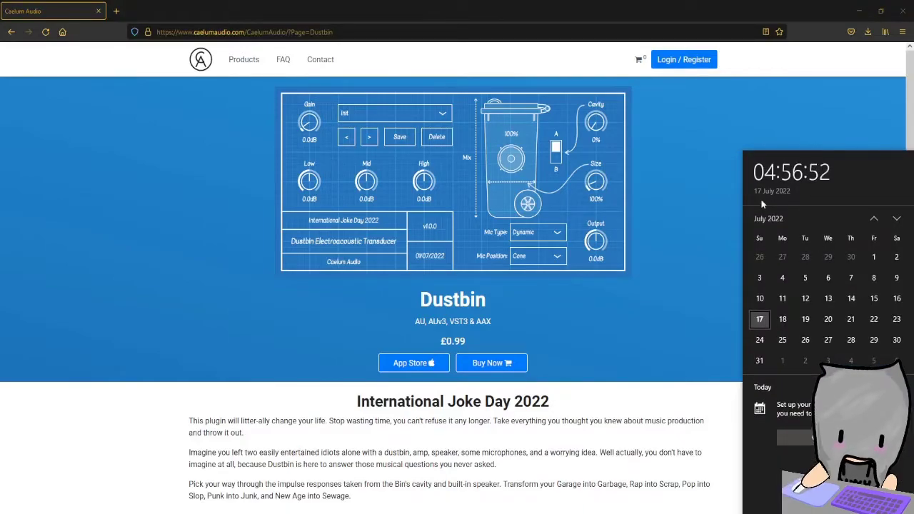
{"action": "left_click", "coordinate": [699, 231]}
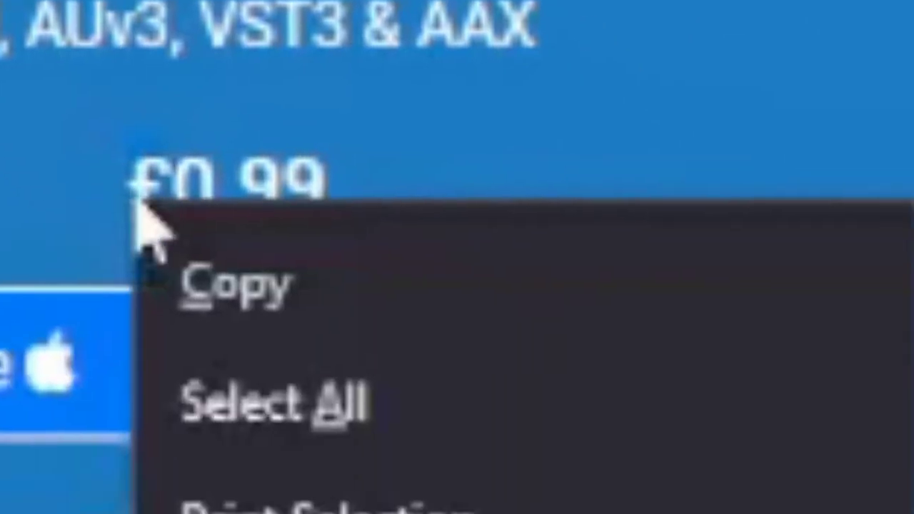
{"action": "left_click", "coordinate": [481, 513]}
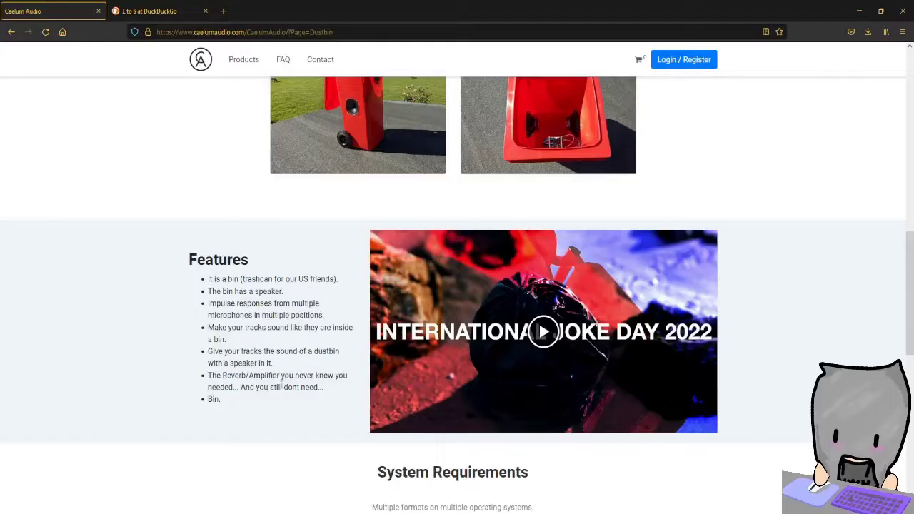
{"action": "scroll", "coordinate": [279, 328], "scroll_direction": "up", "scroll_amount": 3}
{"action": "scroll", "coordinate": [280, 329], "scroll_direction": "down", "scroll_amount": 5}
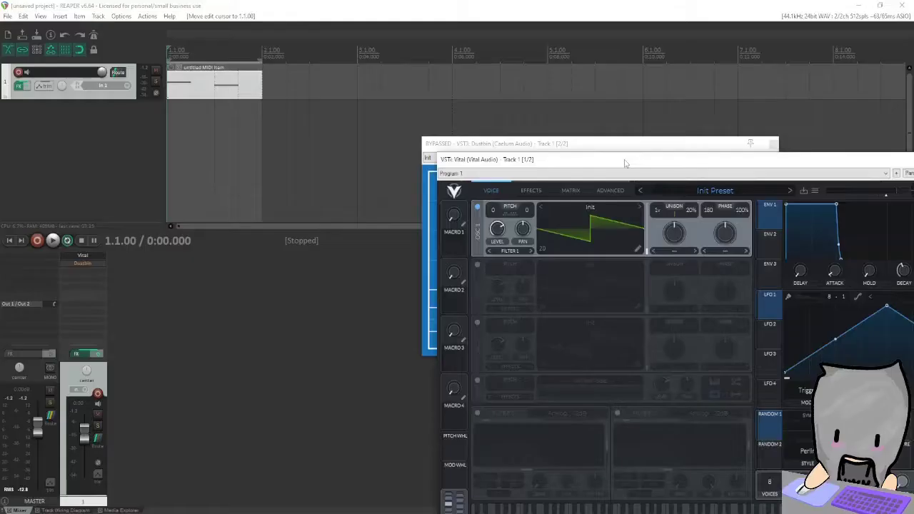
Arrange the Vital and Dustbin windows side by side with Dustbin in front, and start playback
{"action": "left_click_drag", "start_coordinate": [606, 147], "coordinate": [305, 80]}
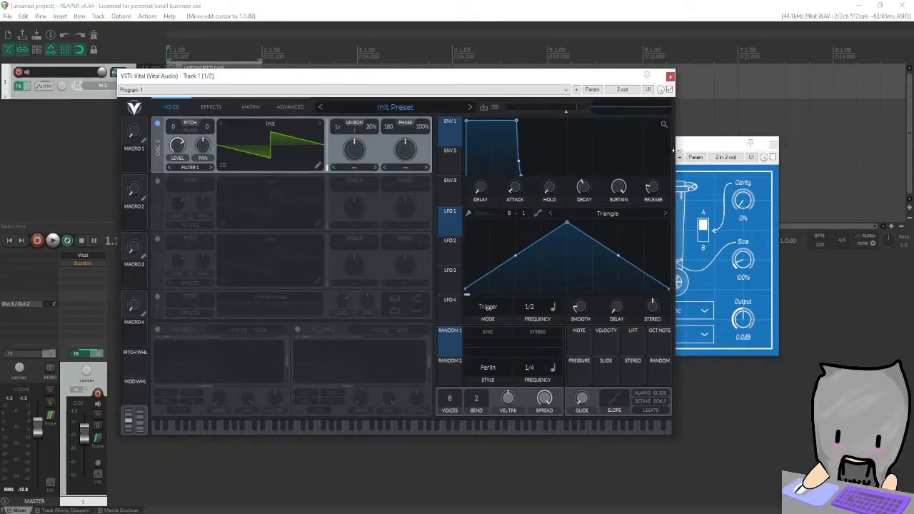
{"action": "left_click_drag", "start_coordinate": [698, 153], "coordinate": [840, 184]}
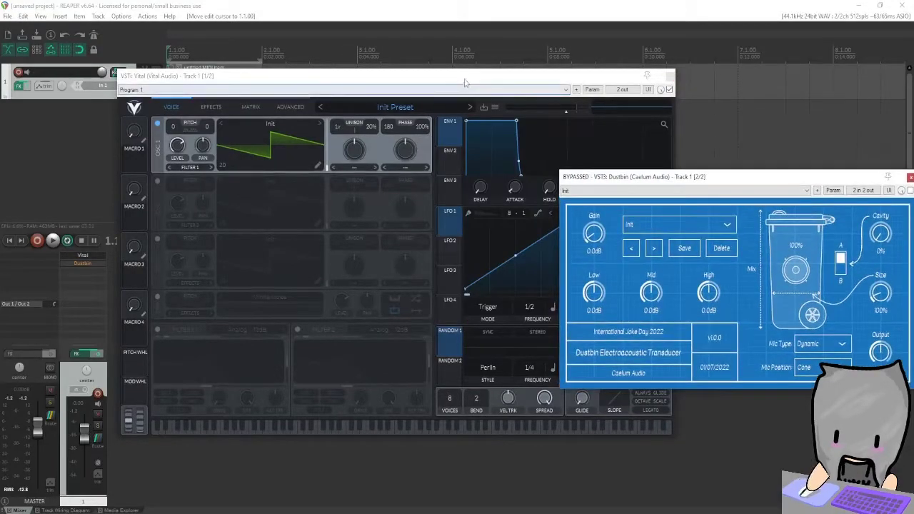
{"action": "left_click_drag", "start_coordinate": [466, 80], "coordinate": [414, 122]}
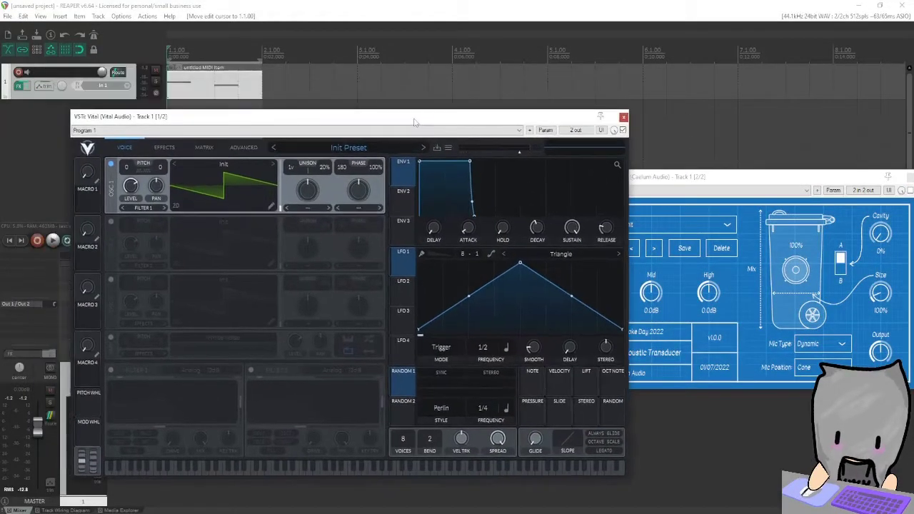
{"action": "key", "text": "space"}
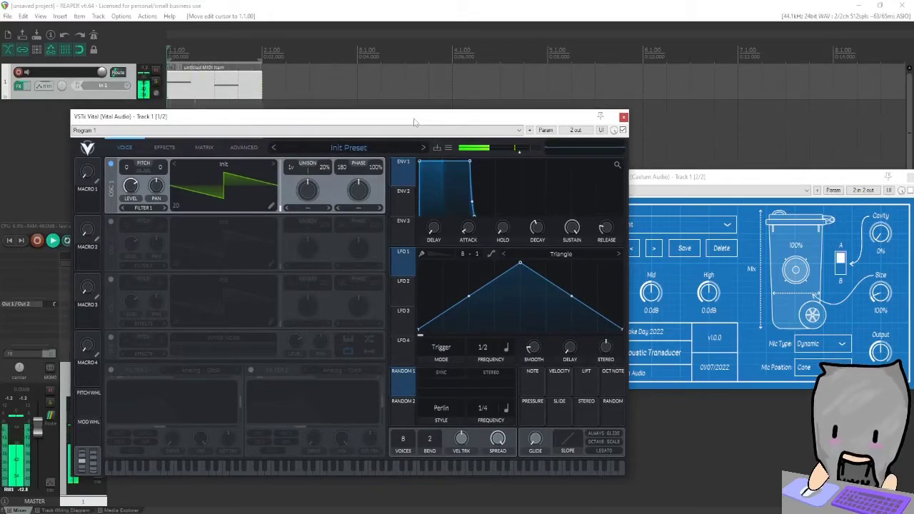
{"action": "left_click_drag", "start_coordinate": [714, 176], "coordinate": [552, 162]}
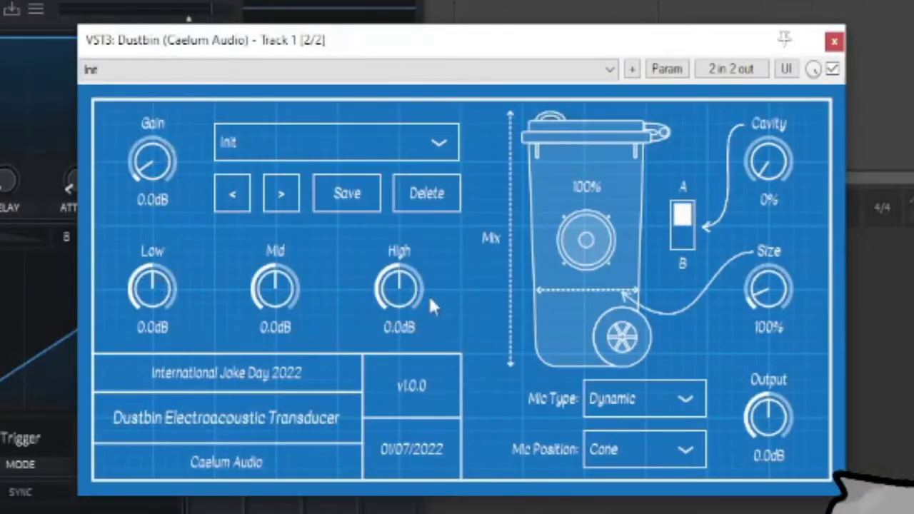
Look through the Dustbin preset list and mic position choices, keeping the Init preset and Cone position
{"action": "left_click", "coordinate": [411, 154]}
{"action": "mouse_move", "coordinate": [363, 230]}
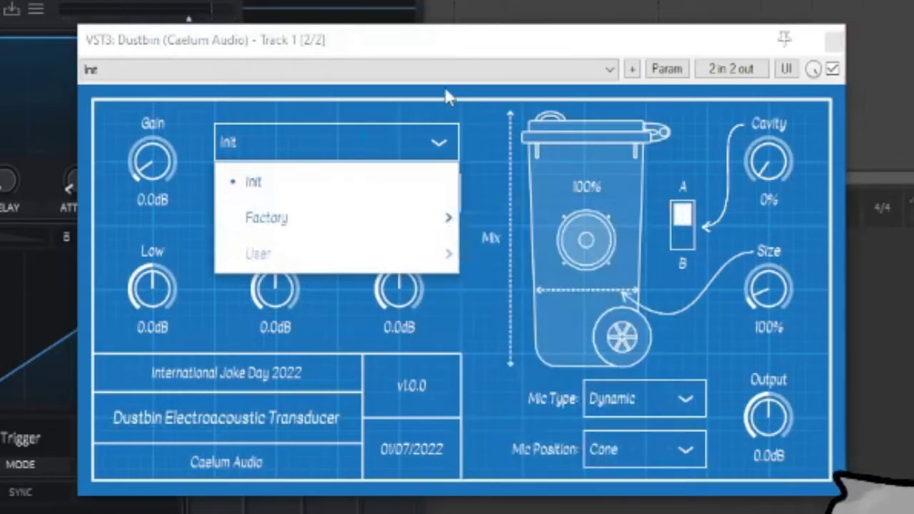
{"action": "left_click", "coordinate": [468, 125]}
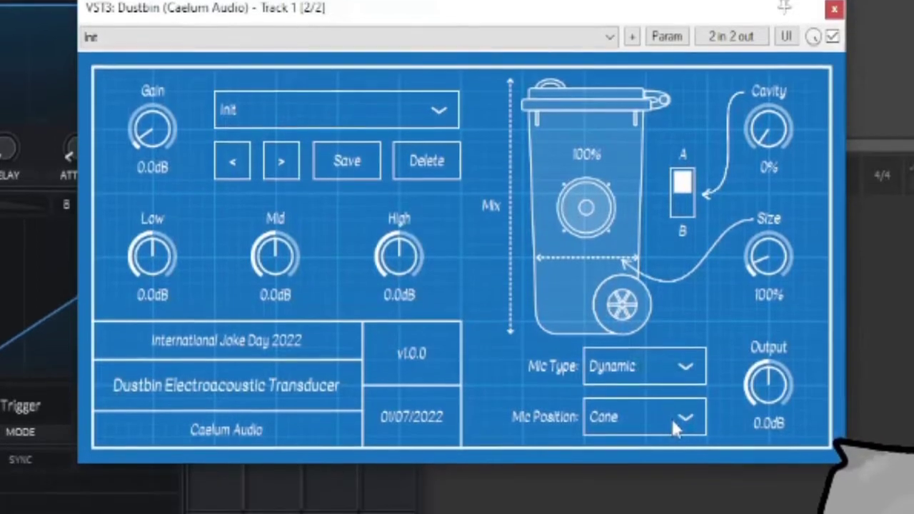
{"action": "left_click", "coordinate": [672, 455]}
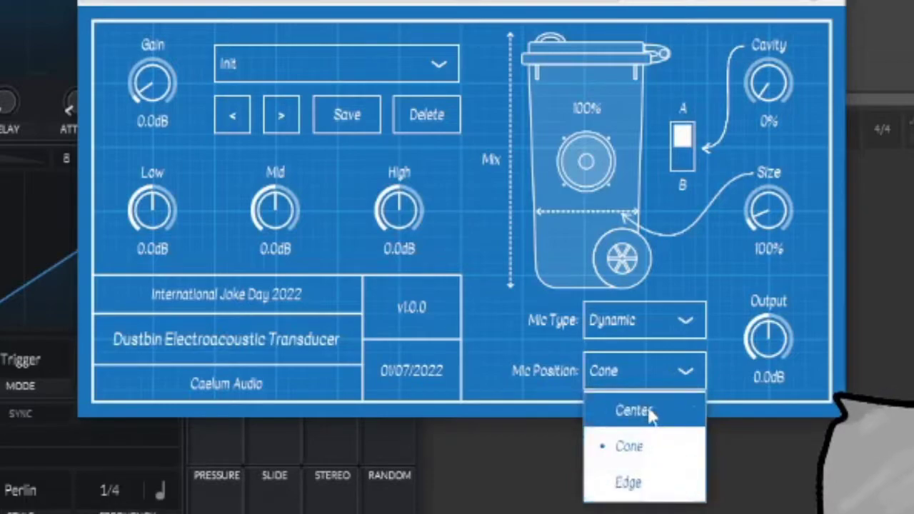
{"action": "left_click", "coordinate": [747, 336]}
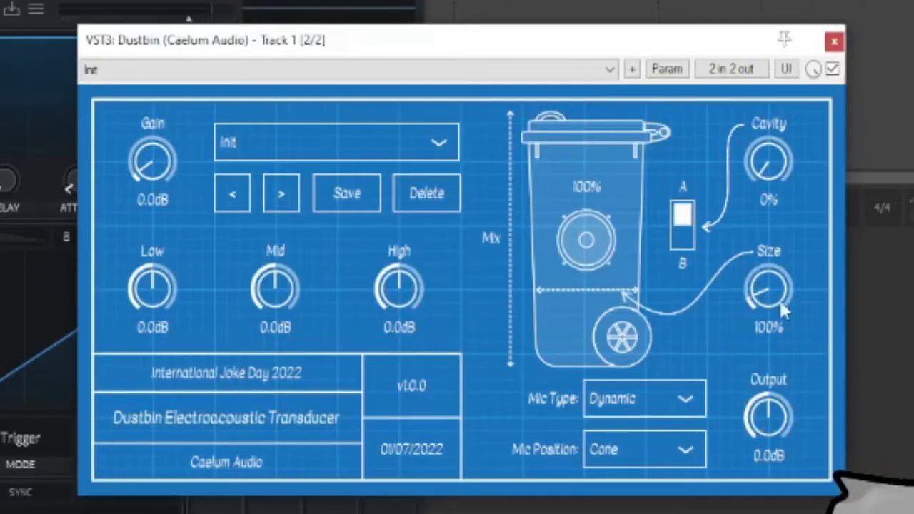
Sweep Size to 50%, leave the A/B switch on B, and lower Mix to 34%
{"action": "left_click_drag", "start_coordinate": [779, 298], "coordinate": [770, 183]}
{"action": "left_click", "coordinate": [687, 230]}
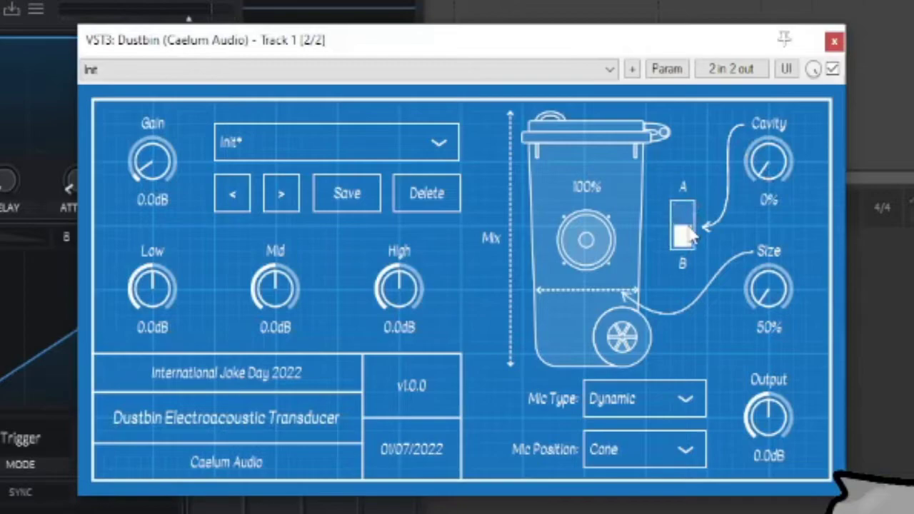
{"action": "left_click", "coordinate": [688, 230]}
{"action": "left_click", "coordinate": [687, 230]}
{"action": "mouse_move", "coordinate": [600, 180]}
{"action": "left_mouse_down"}
{"action": "mouse_move", "coordinate": [628, 210]}
{"action": "mouse_move", "coordinate": [627, 175]}
{"action": "mouse_move", "coordinate": [624, 223]}
{"action": "mouse_move", "coordinate": [630, 160]}
{"action": "mouse_move", "coordinate": [619, 283]}
{"action": "left_mouse_up"}
Reload Dustbin's Init preset, nudge its window up-left, and start playback
{"action": "left_click", "coordinate": [417, 150]}
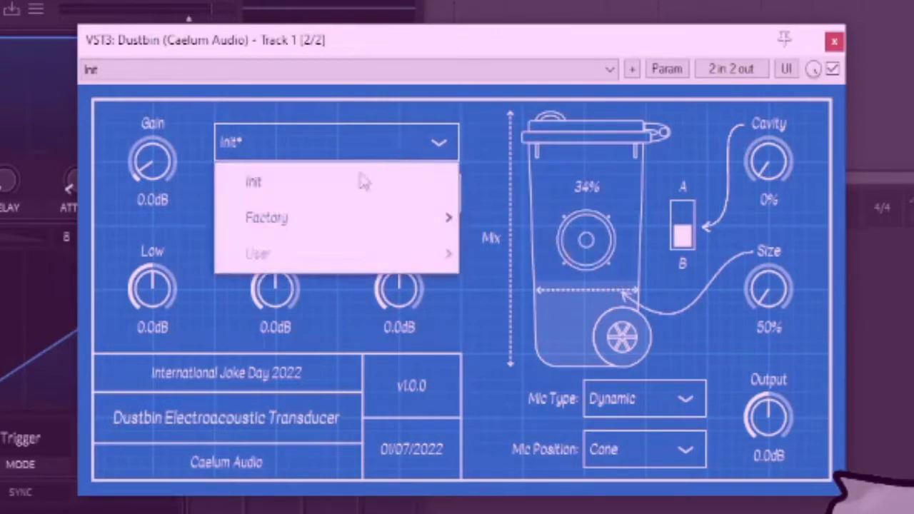
{"action": "left_click", "coordinate": [350, 183]}
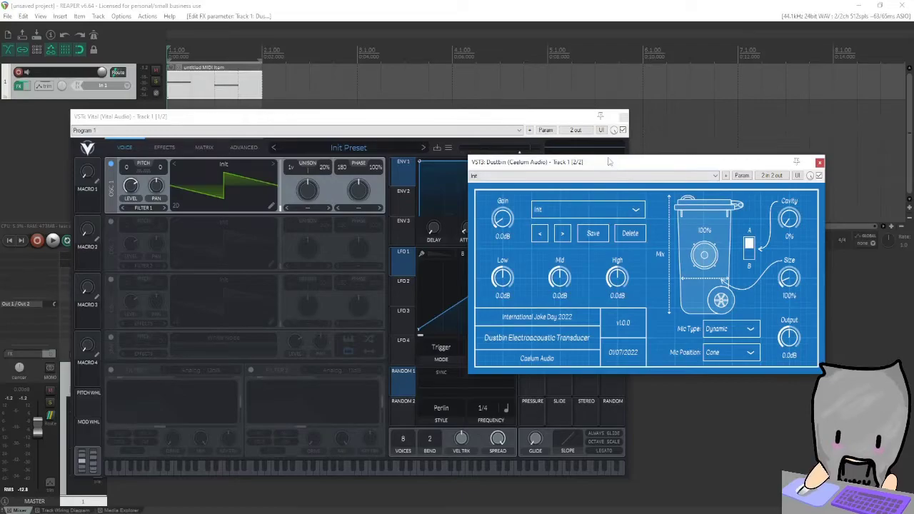
{"action": "left_click_drag", "start_coordinate": [610, 162], "coordinate": [593, 147]}
{"action": "key", "text": "space"}
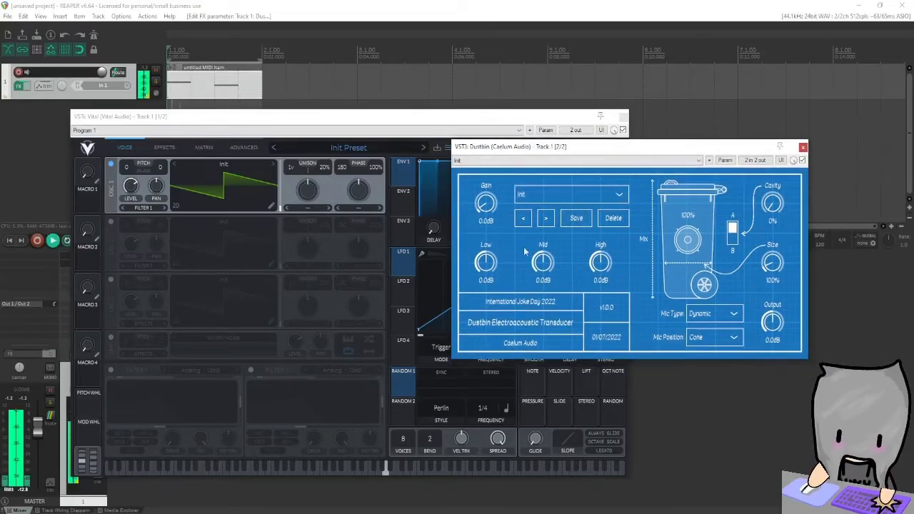
Sweep the Low, Mid and High bands between +12 and -12 dB, then reset each to 0.0dB
{"action": "left_click_drag", "start_coordinate": [493, 262], "coordinate": [488, 176]}
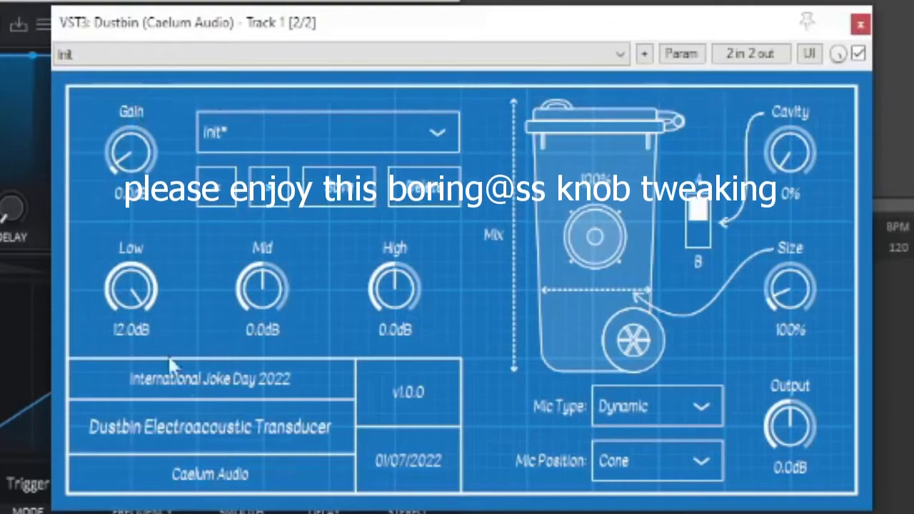
{"action": "left_click_drag", "start_coordinate": [129, 331], "coordinate": [118, 511]}
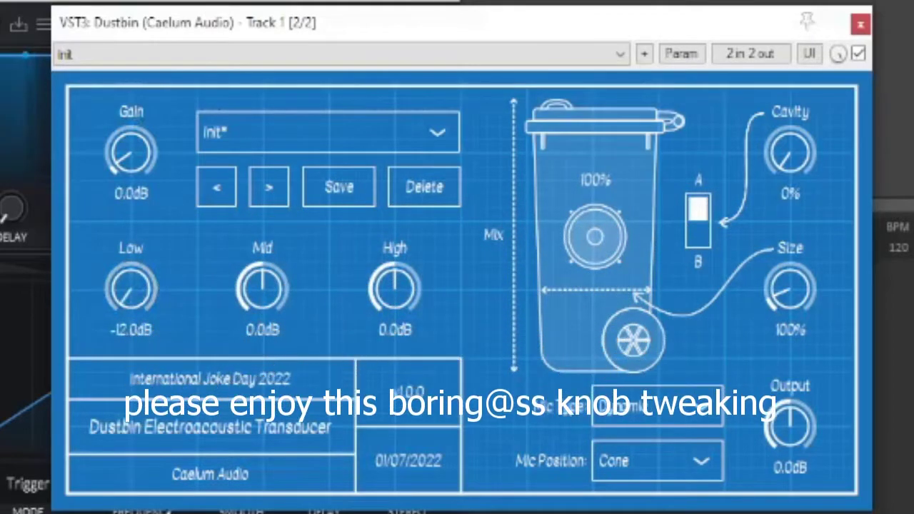
{"action": "left_click_drag", "start_coordinate": [262, 271], "coordinate": [262, 511]}
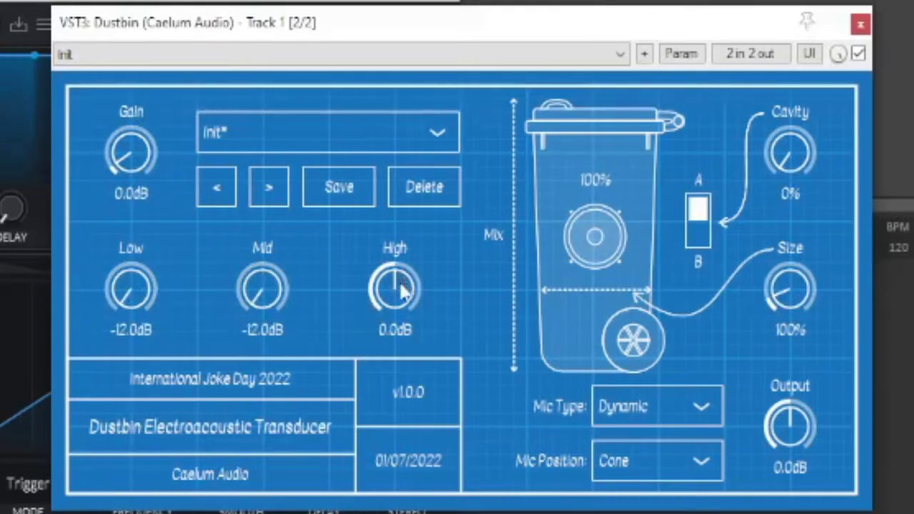
{"action": "left_click_drag", "start_coordinate": [404, 290], "coordinate": [273, 505]}
{"action": "left_click_drag", "start_coordinate": [270, 309], "coordinate": [272, 286]}
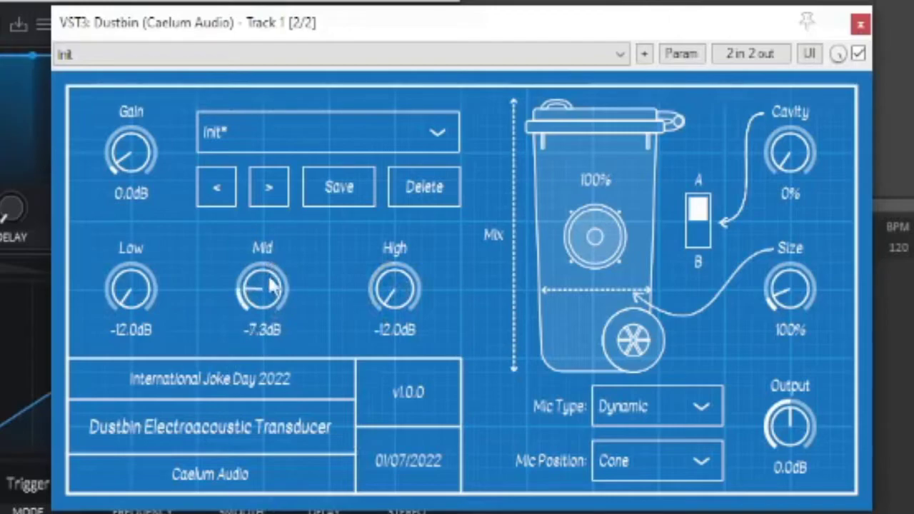
{"action": "double_click", "coordinate": [277, 291]}
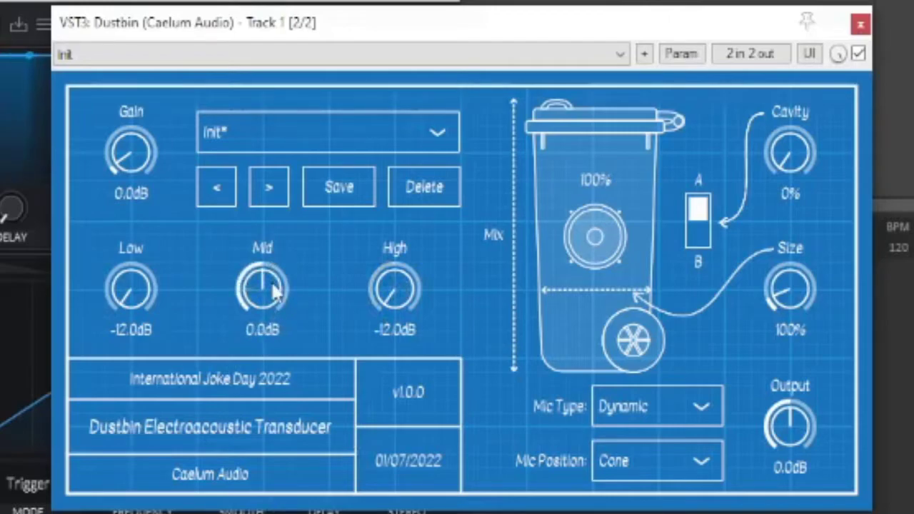
{"action": "double_click", "coordinate": [397, 292]}
{"action": "double_click", "coordinate": [132, 300]}
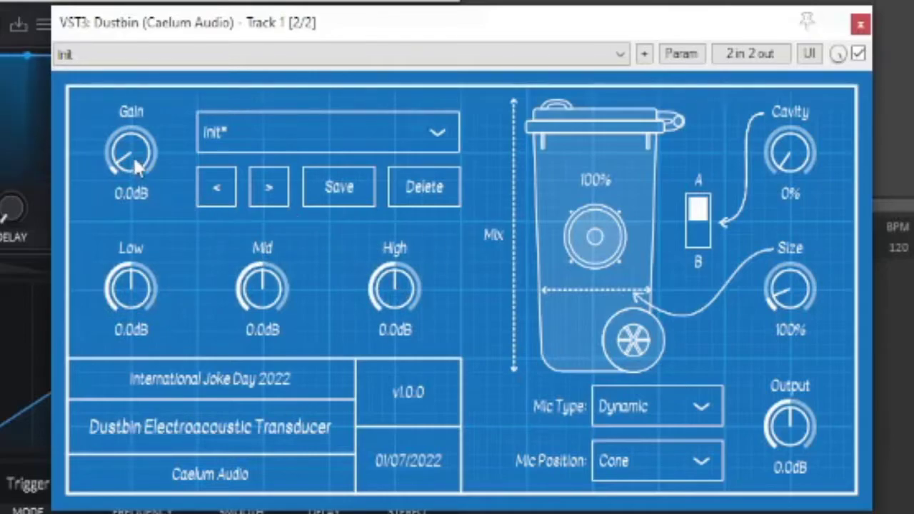
Compare A and B with Mix lowered to 48% on B, then return Mix to 100%
{"action": "left_click_drag", "start_coordinate": [604, 184], "coordinate": [582, 65]}
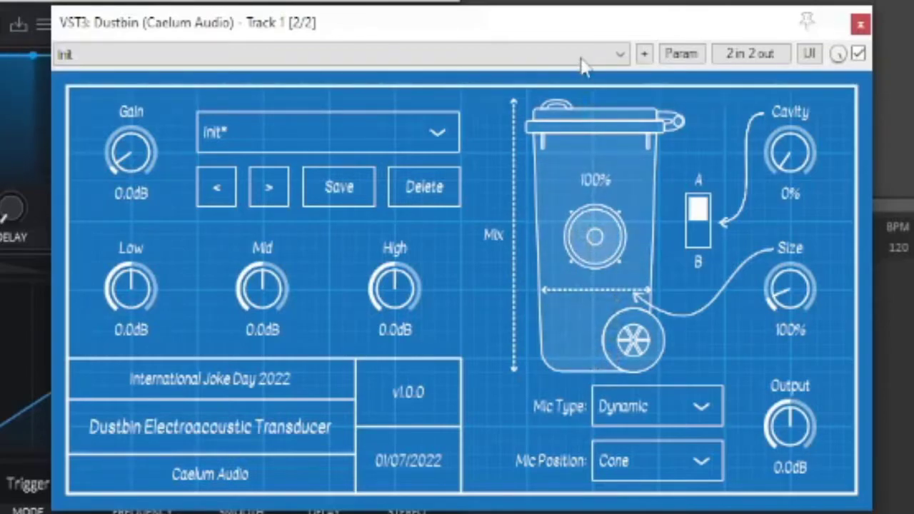
{"action": "left_click", "coordinate": [699, 224]}
{"action": "left_click_drag", "start_coordinate": [615, 195], "coordinate": [678, 230]}
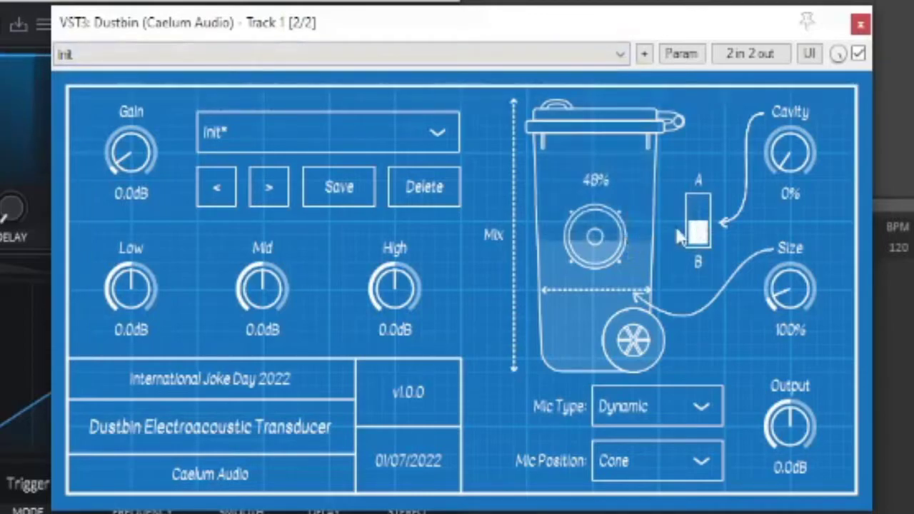
{"action": "left_click", "coordinate": [700, 218]}
{"action": "left_click", "coordinate": [710, 223]}
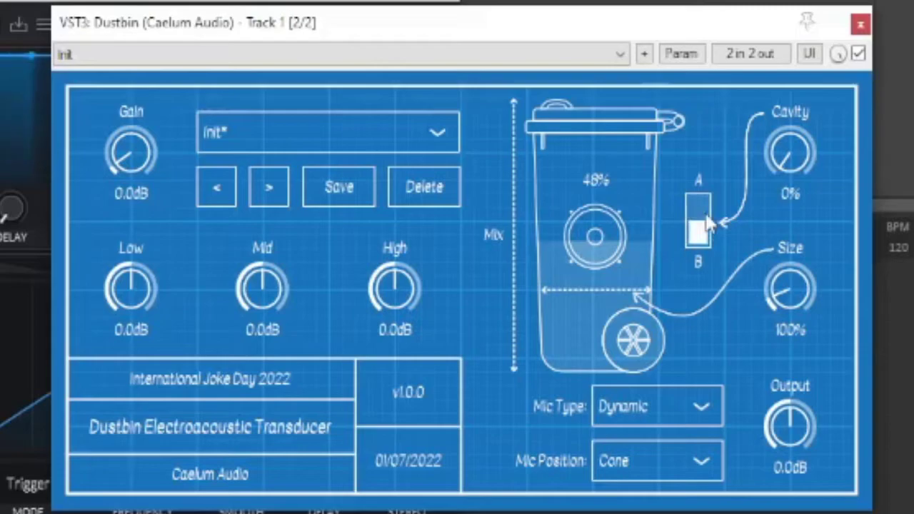
{"action": "left_click", "coordinate": [709, 223]}
{"action": "left_click_drag", "start_coordinate": [635, 229], "coordinate": [632, 42]}
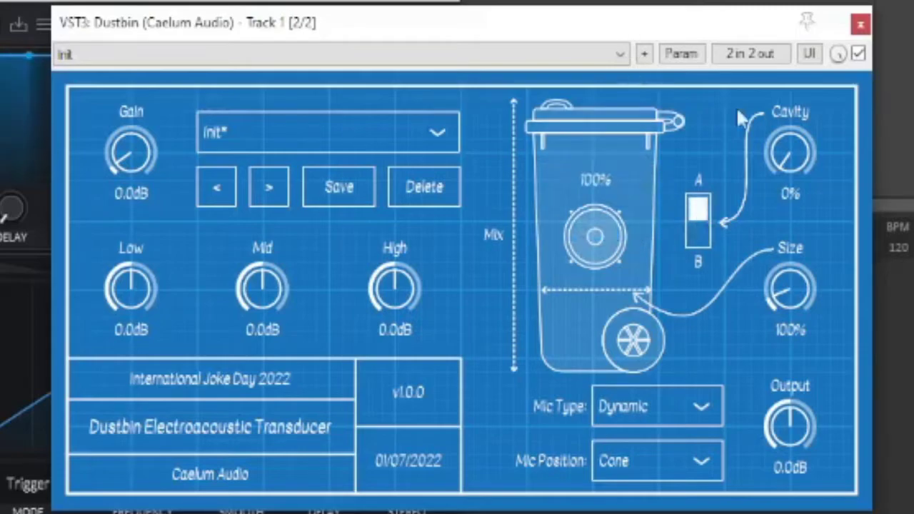
Raise Cavity to 100% and push Size up toward 500%
{"action": "left_click_drag", "start_coordinate": [793, 170], "coordinate": [793, 88]}
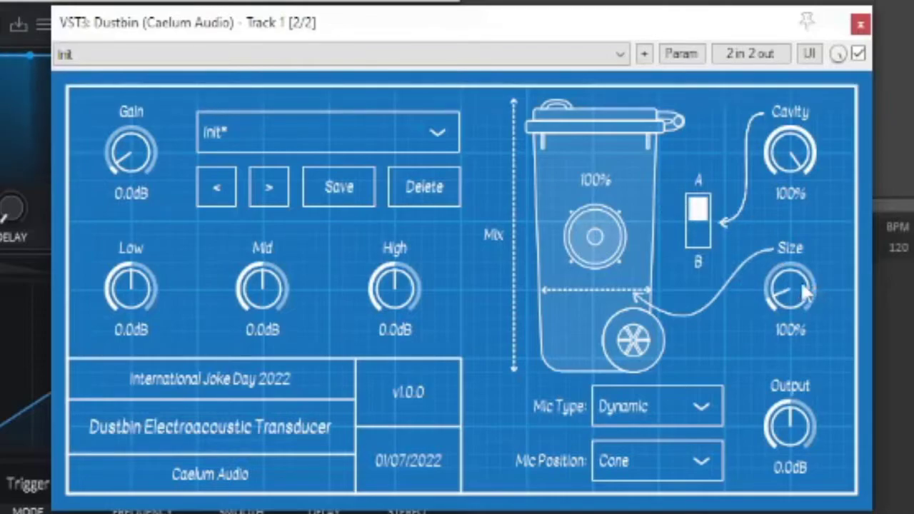
{"action": "left_click_drag", "start_coordinate": [805, 291], "coordinate": [766, 110]}
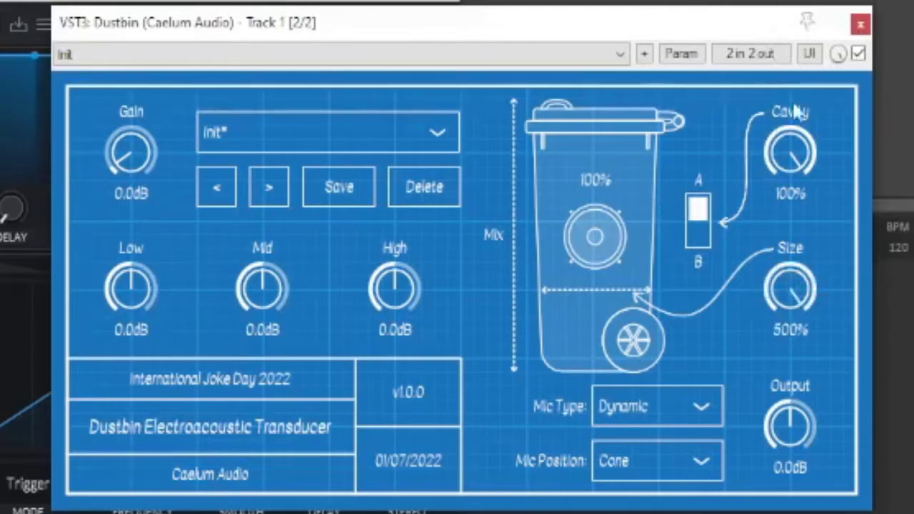
{"action": "left_click_drag", "start_coordinate": [795, 363], "coordinate": [789, 421]}
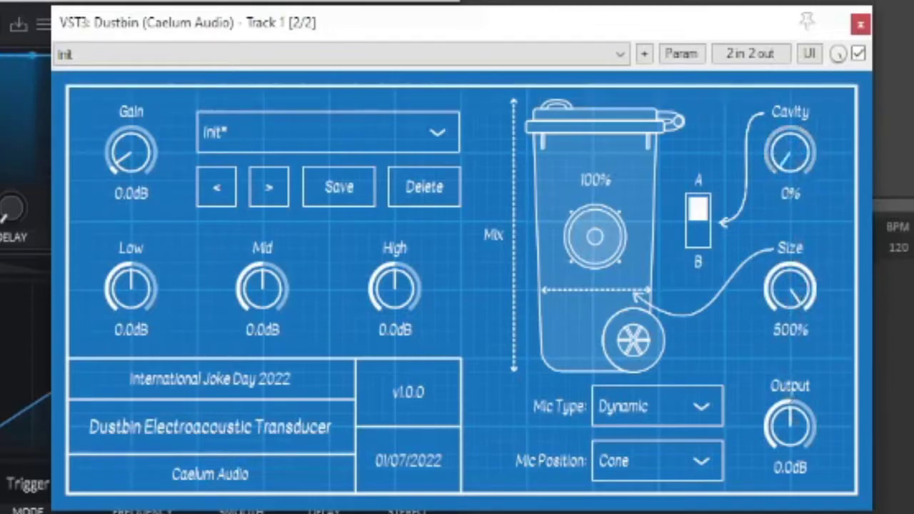
{"action": "left_click_drag", "start_coordinate": [813, 154], "coordinate": [836, 29]}
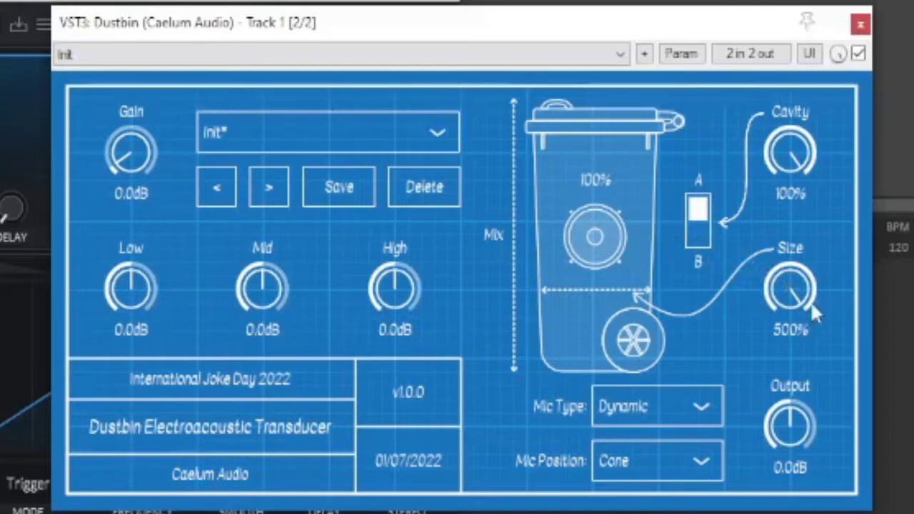
Switch the mic type to Condenser and sweep Size down to 158% and back past 400%
{"action": "left_click", "coordinate": [678, 399]}
{"action": "left_click", "coordinate": [698, 500]}
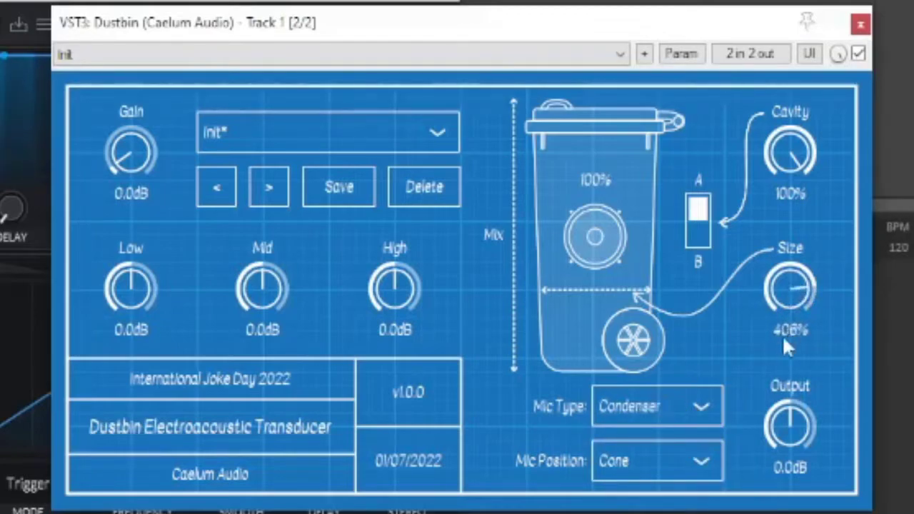
{"action": "left_click_drag", "start_coordinate": [783, 341], "coordinate": [795, 495]}
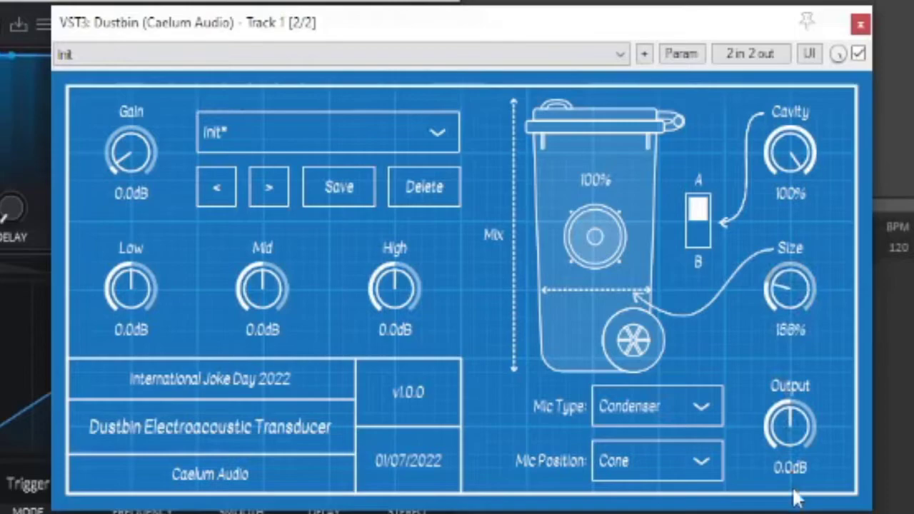
{"action": "left_click_drag", "start_coordinate": [789, 325], "coordinate": [792, 3]}
Try the Center and Edge mic positions, then the Ribbon mic type
{"action": "left_click", "coordinate": [699, 464]}
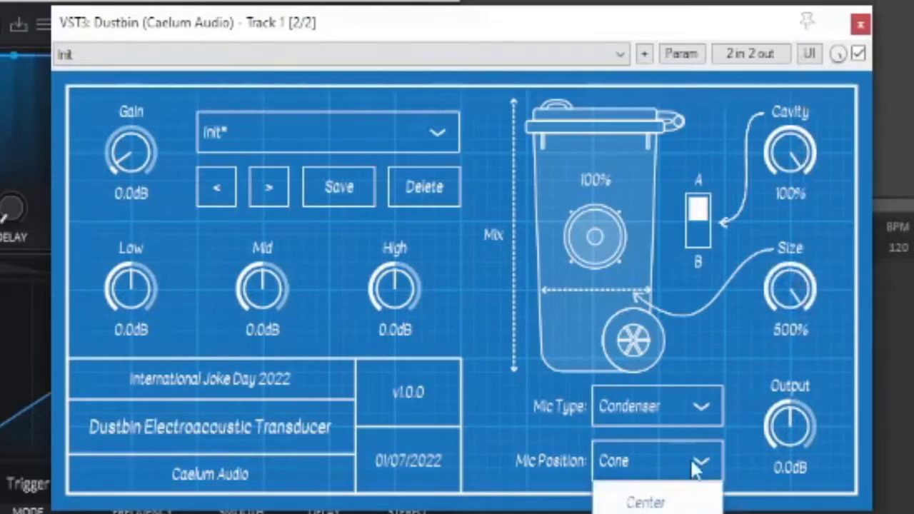
{"action": "left_click", "coordinate": [670, 502]}
{"action": "left_click", "coordinate": [667, 460]}
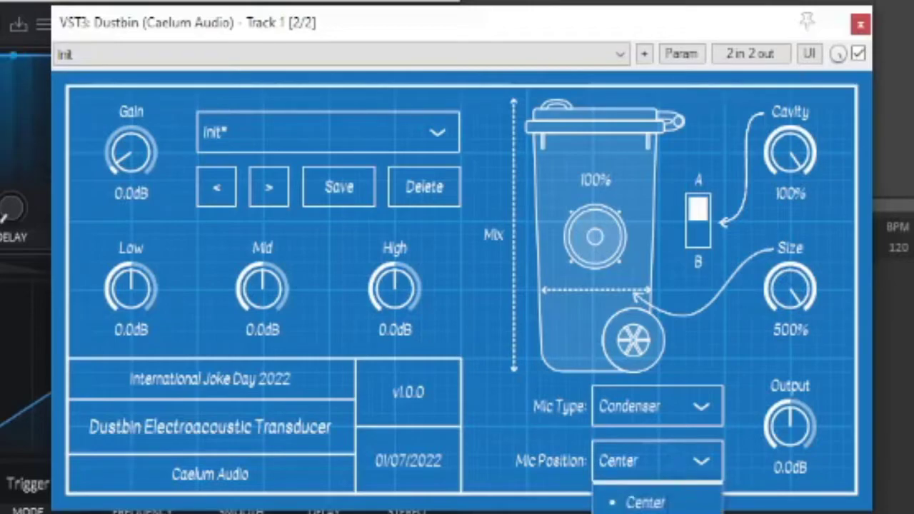
{"action": "left_click", "coordinate": [647, 513]}
{"action": "left_click", "coordinate": [689, 405]}
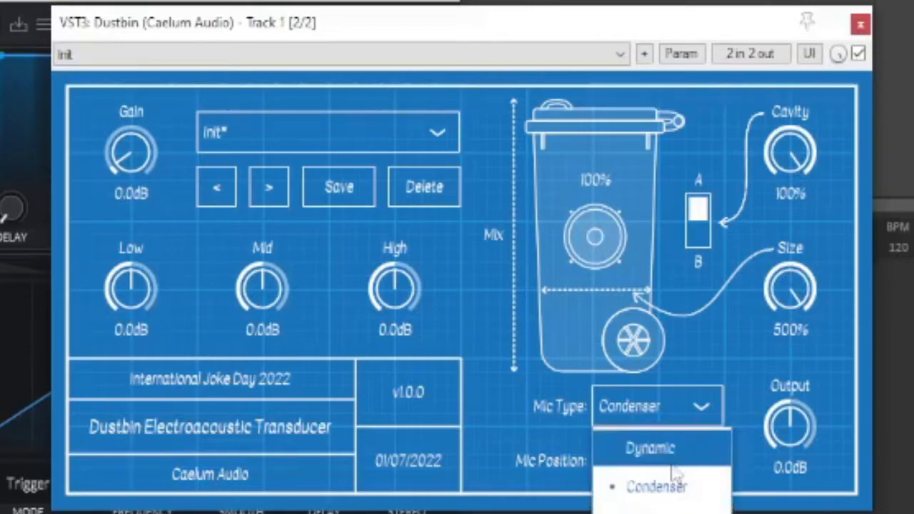
{"action": "left_click", "coordinate": [656, 510]}
Sweep Mix around 73%, compare A/B, dip Cavity to 29%, and return Size to 500%
{"action": "left_click", "coordinate": [631, 176]}
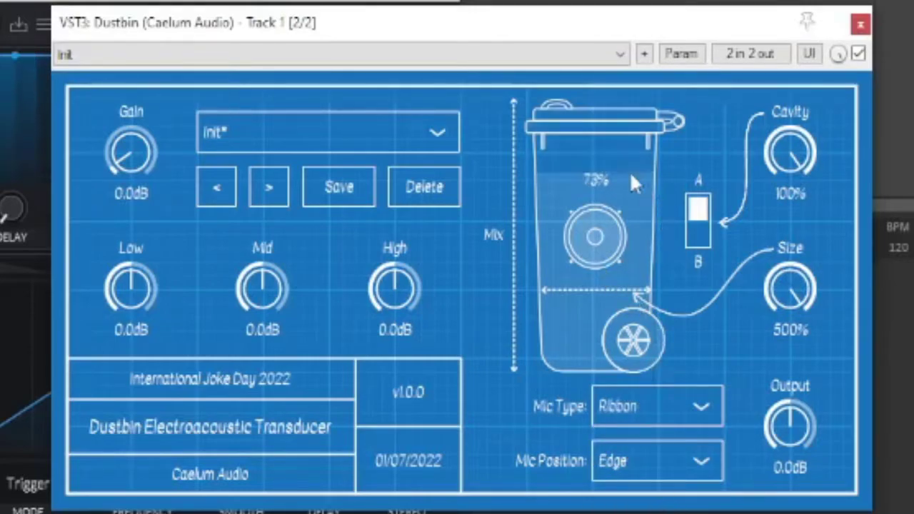
{"action": "left_click_drag", "start_coordinate": [631, 175], "coordinate": [661, 127]}
{"action": "left_click", "coordinate": [714, 223]}
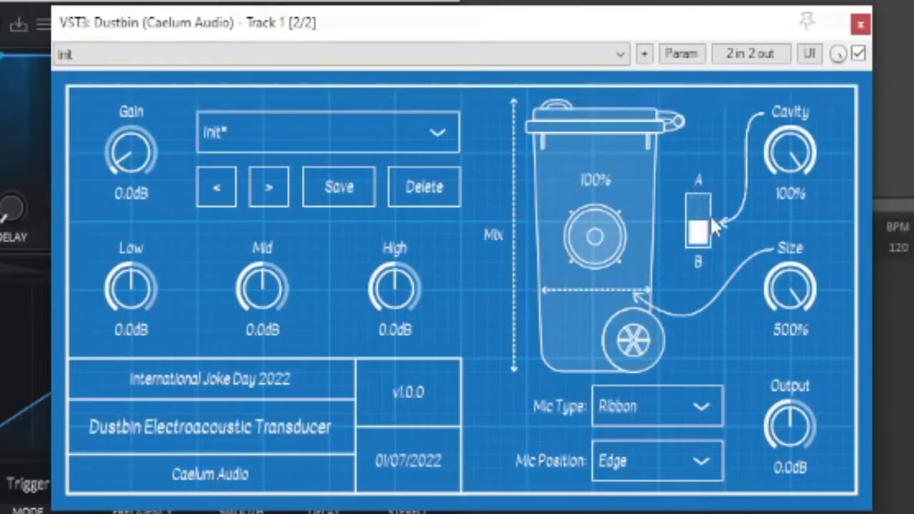
{"action": "left_click", "coordinate": [717, 214]}
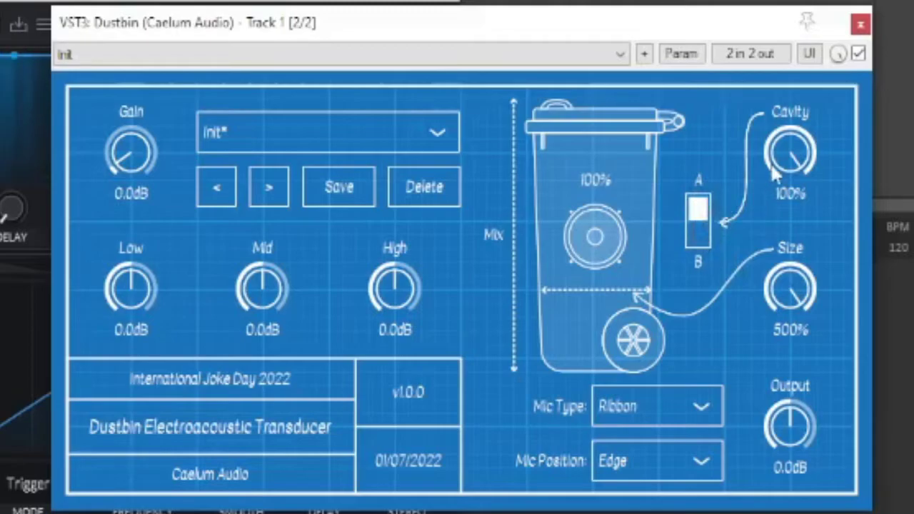
{"action": "left_click_drag", "start_coordinate": [788, 163], "coordinate": [765, 56]}
{"action": "left_click_drag", "start_coordinate": [793, 289], "coordinate": [782, 411]}
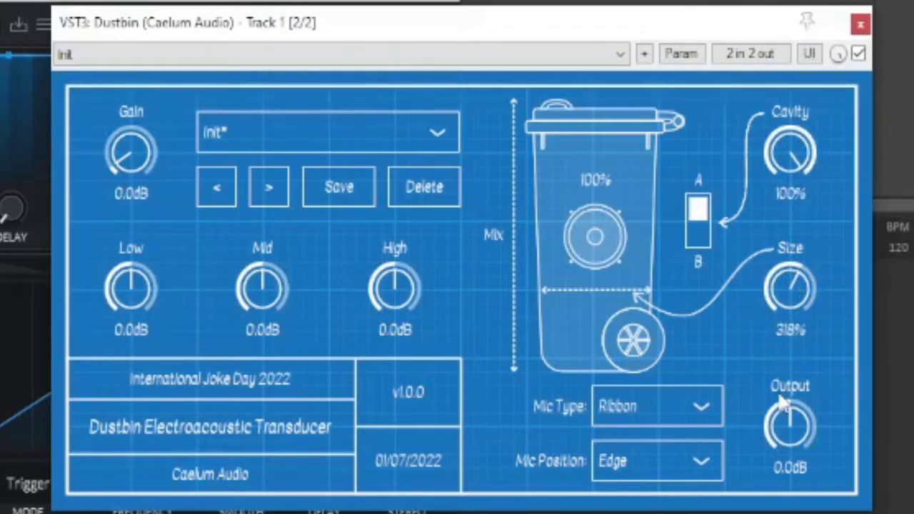
{"action": "double_click", "coordinate": [790, 286]}
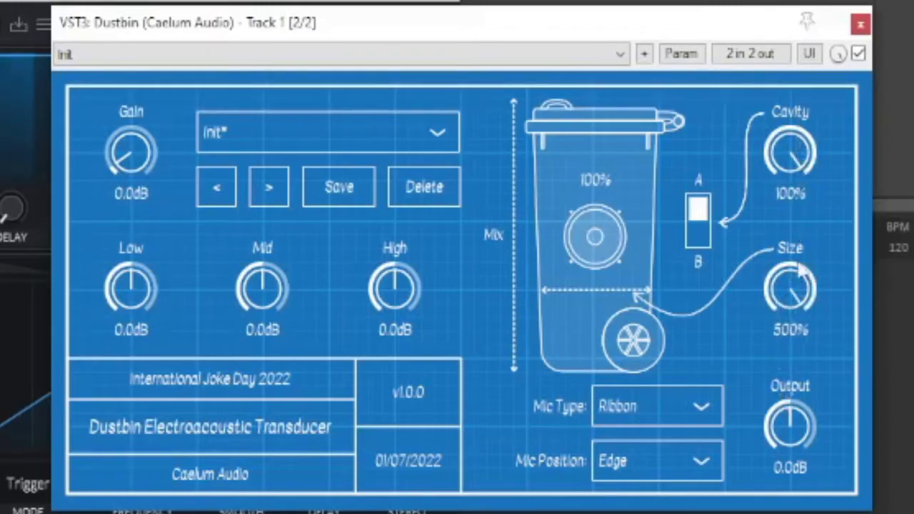
Cycle mic types Off, Dynamic, Condenser, settle on Condenser at Cone, and shrink Size to 50%
{"action": "left_click", "coordinate": [658, 406]}
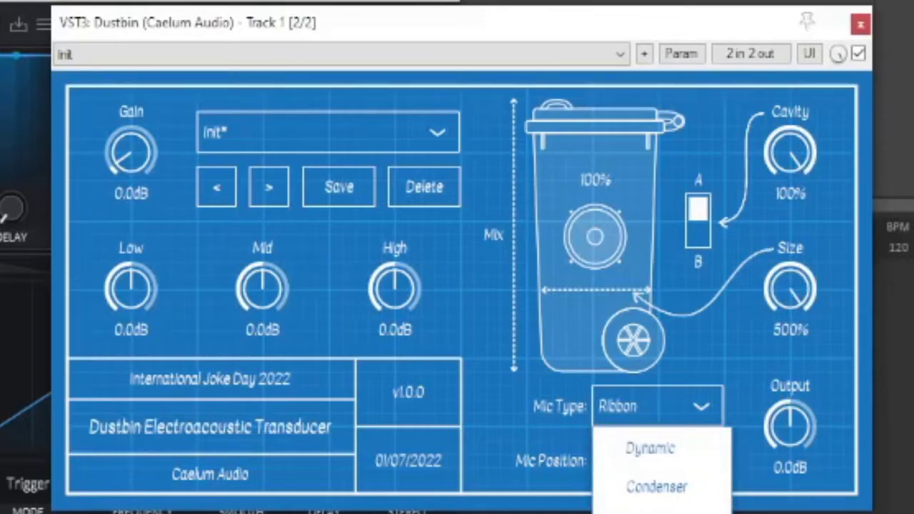
{"action": "left_click", "coordinate": [657, 510]}
{"action": "left_click", "coordinate": [643, 420]}
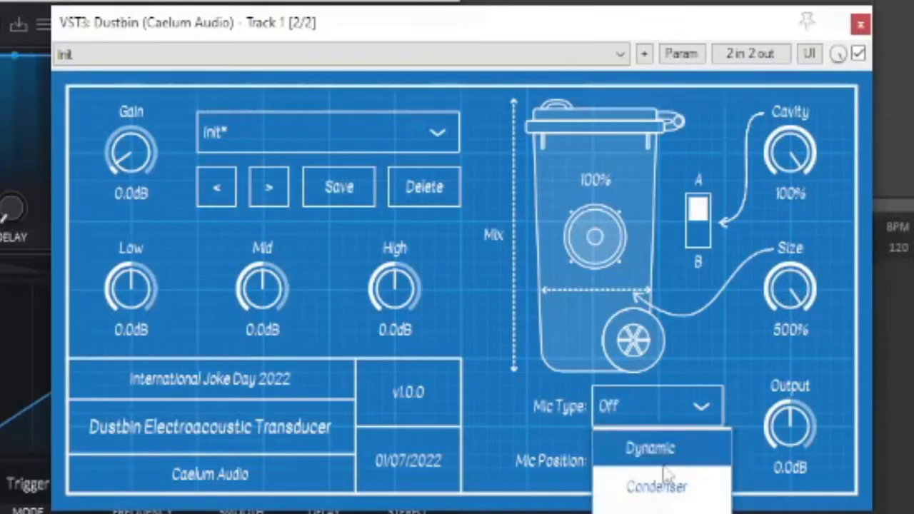
{"action": "left_click", "coordinate": [657, 454]}
{"action": "left_click", "coordinate": [657, 406]}
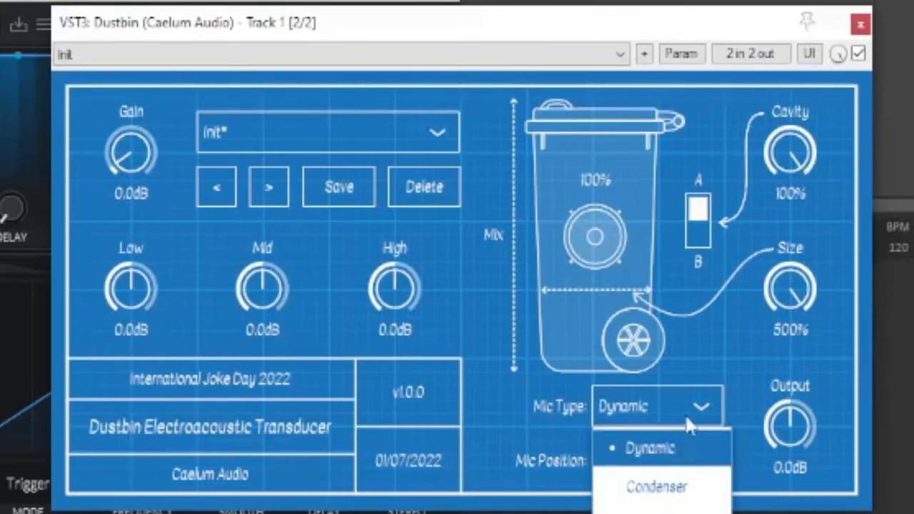
{"action": "left_click", "coordinate": [683, 489]}
{"action": "left_click", "coordinate": [681, 465]}
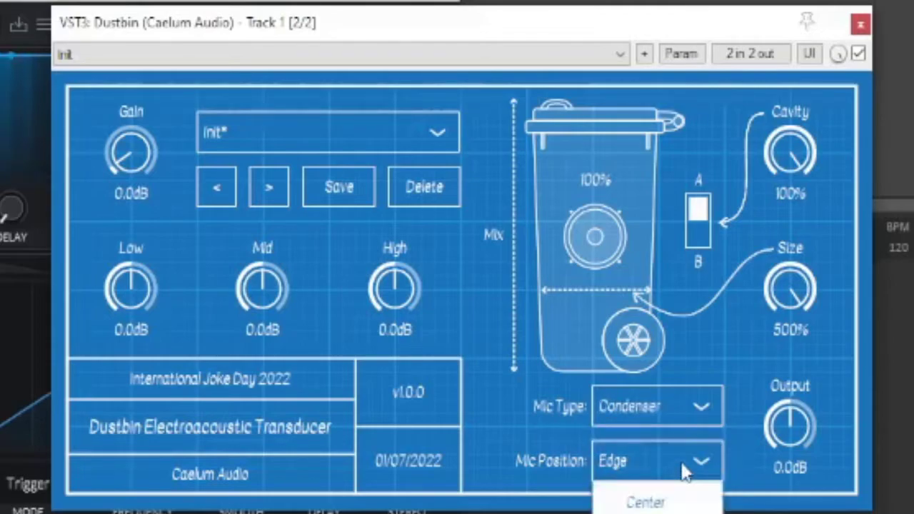
{"action": "left_click", "coordinate": [681, 503]}
{"action": "left_click", "coordinate": [680, 466]}
{"action": "left_click", "coordinate": [686, 508]}
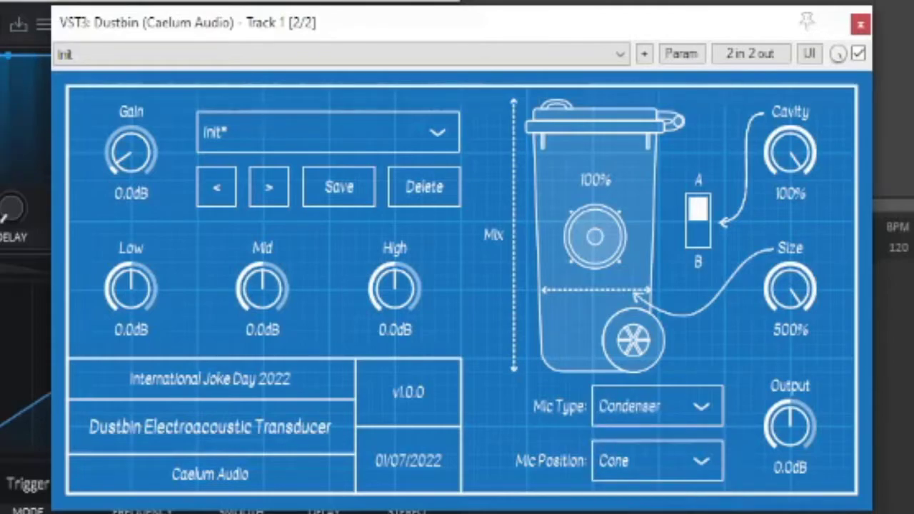
{"action": "left_click_drag", "start_coordinate": [800, 266], "coordinate": [778, 513]}
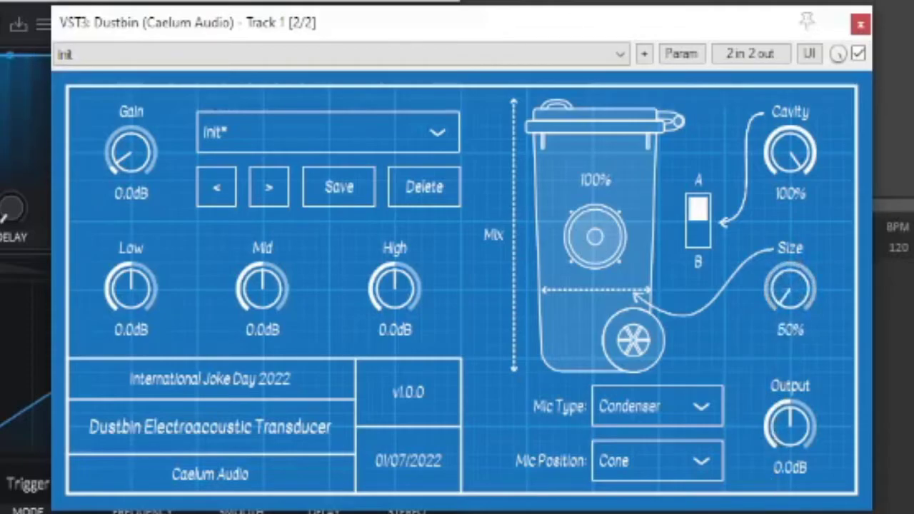
{"action": "left_click", "coordinate": [415, 137]}
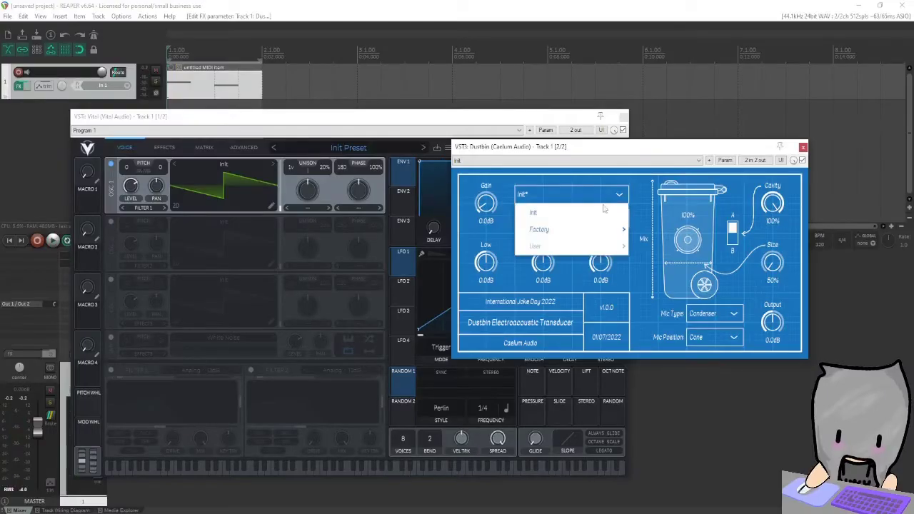
Step through factory presets from Bin & Tonic Drum Springs to Trash Metal Guitar, playing them over the synth
{"action": "mouse_move", "coordinate": [597, 226]}
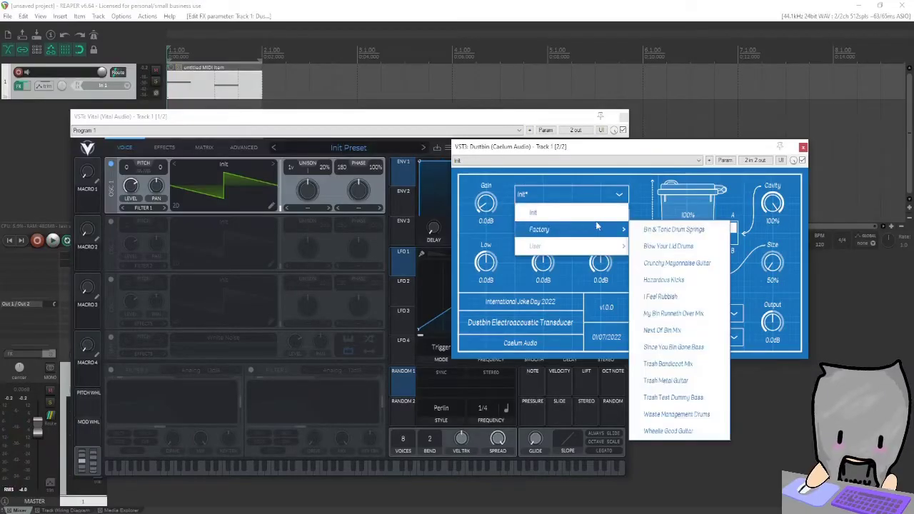
{"action": "left_click", "coordinate": [647, 229]}
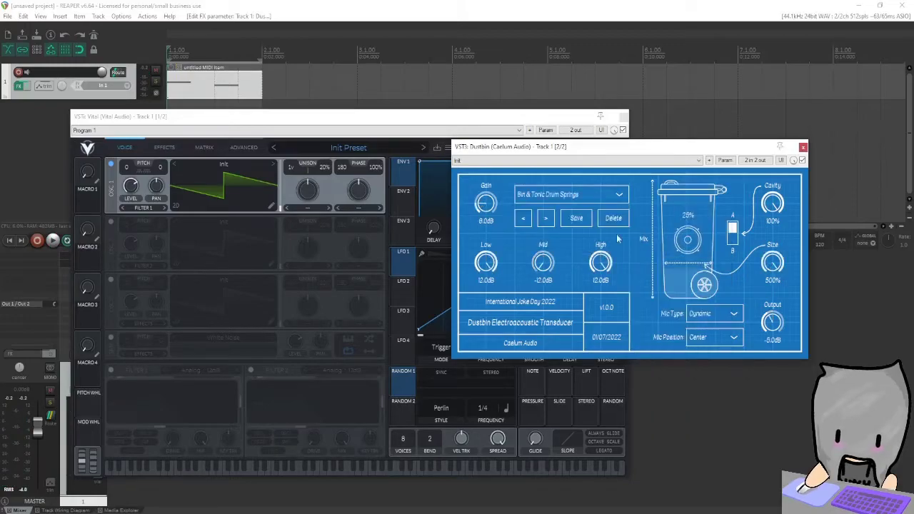
{"action": "left_click", "coordinate": [547, 219]}
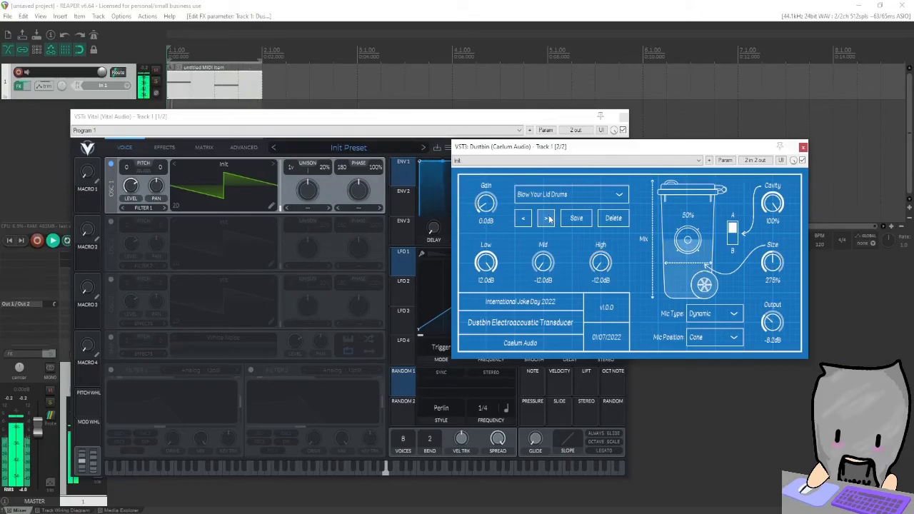
{"action": "left_click", "coordinate": [547, 219]}
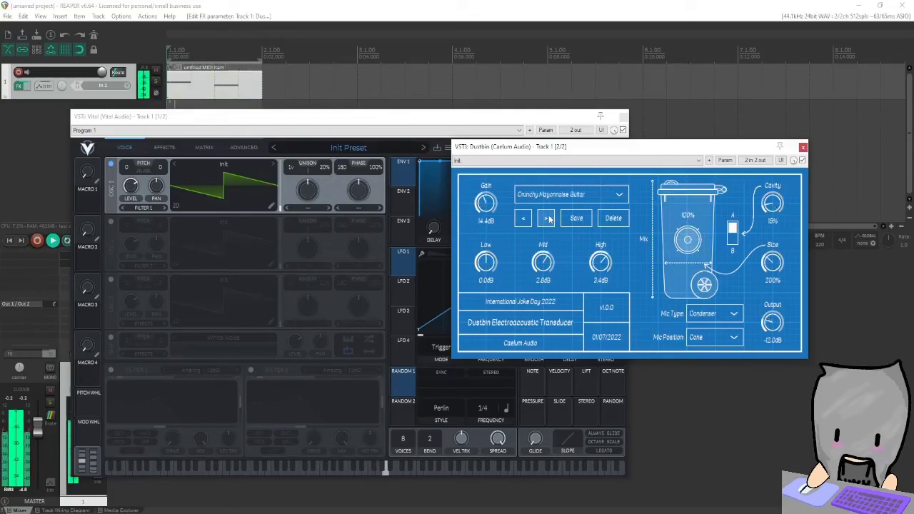
{"action": "left_click", "coordinate": [547, 218]}
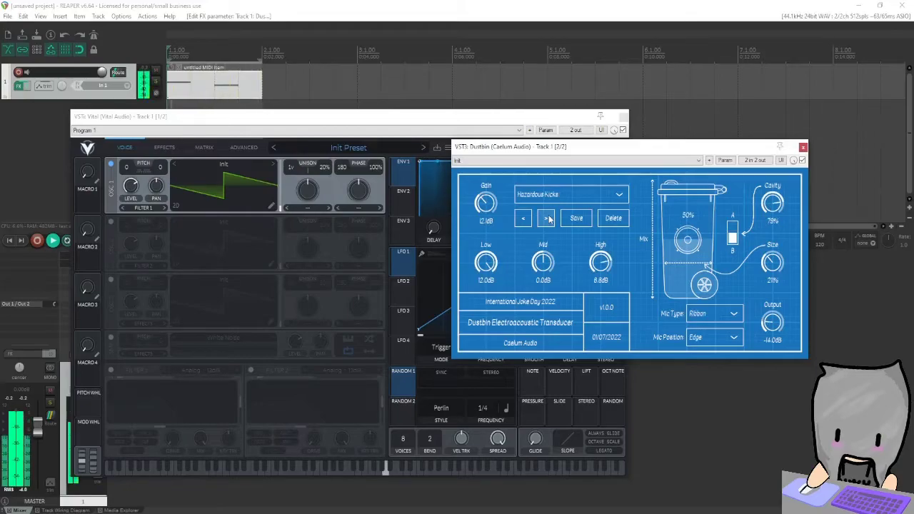
{"action": "left_click", "coordinate": [547, 219]}
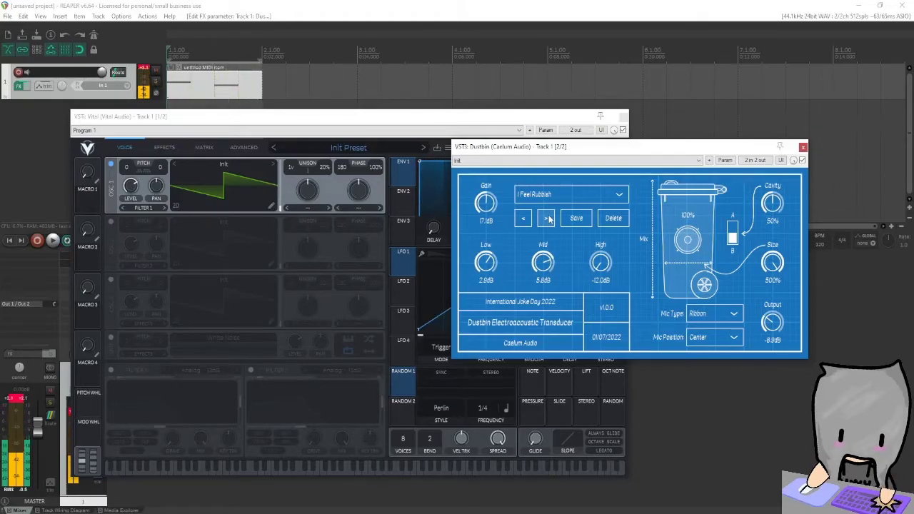
{"action": "left_click", "coordinate": [547, 218]}
{"action": "key", "text": "space"}
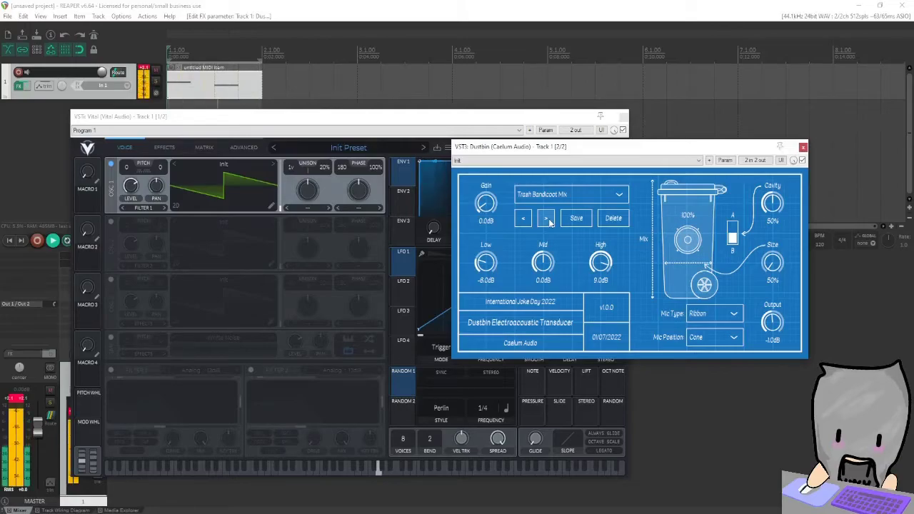
{"action": "left_click", "coordinate": [547, 219]}
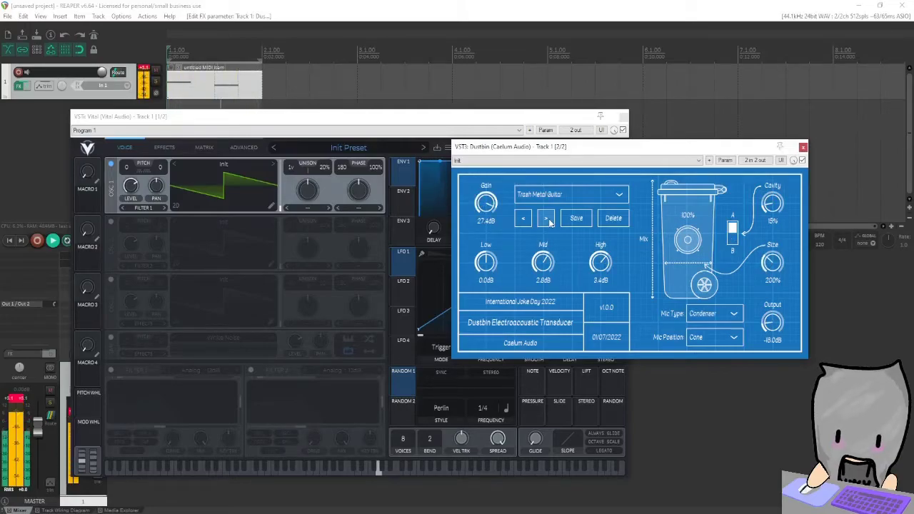
{"action": "key", "text": "space"}
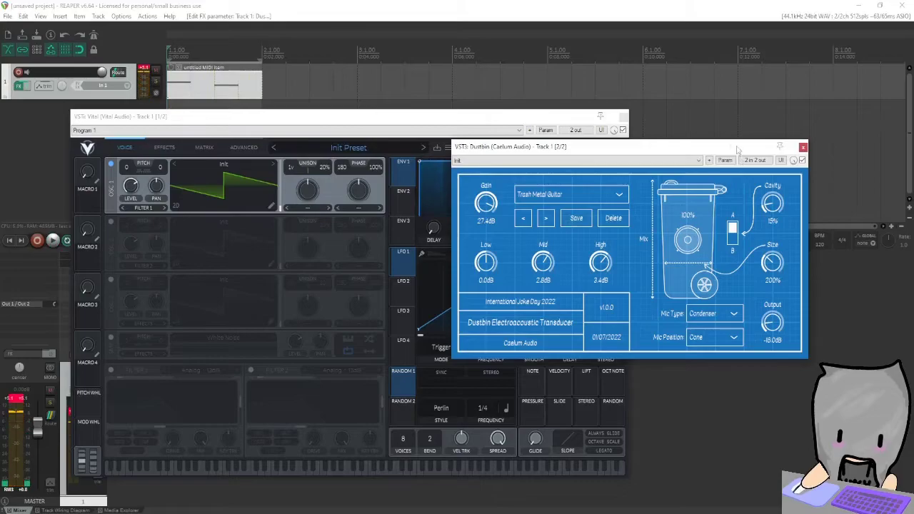
Move Dustbin up-left beside the SPAN analyser and scroll its Size knob down during playback
{"action": "left_click_drag", "start_coordinate": [726, 148], "coordinate": [601, 64]}
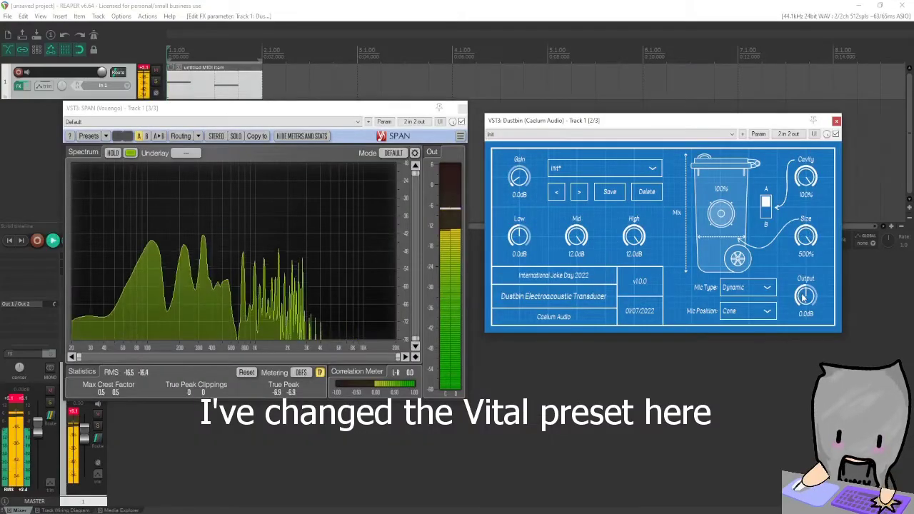
{"action": "scroll", "coordinate": [805, 240], "scroll_direction": "down", "scroll_amount": 1}
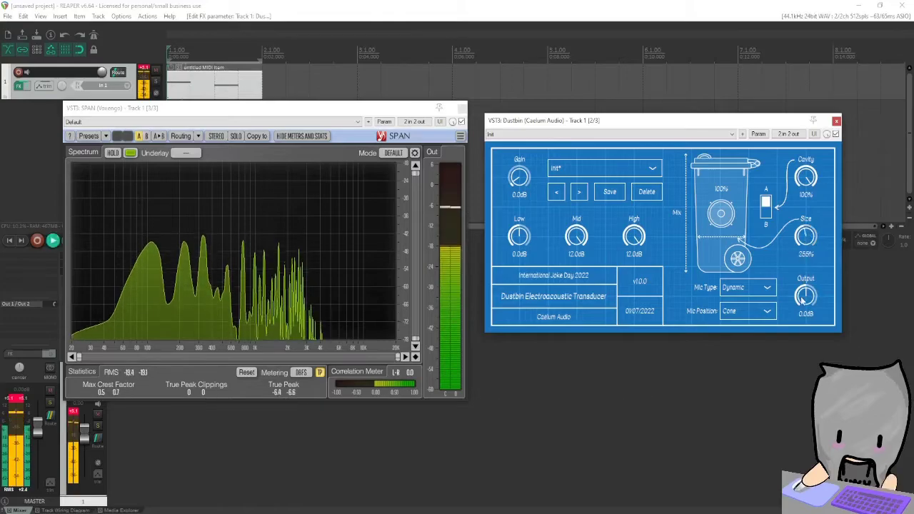
{"action": "scroll", "coordinate": [795, 230], "scroll_direction": "down", "scroll_amount": 9}
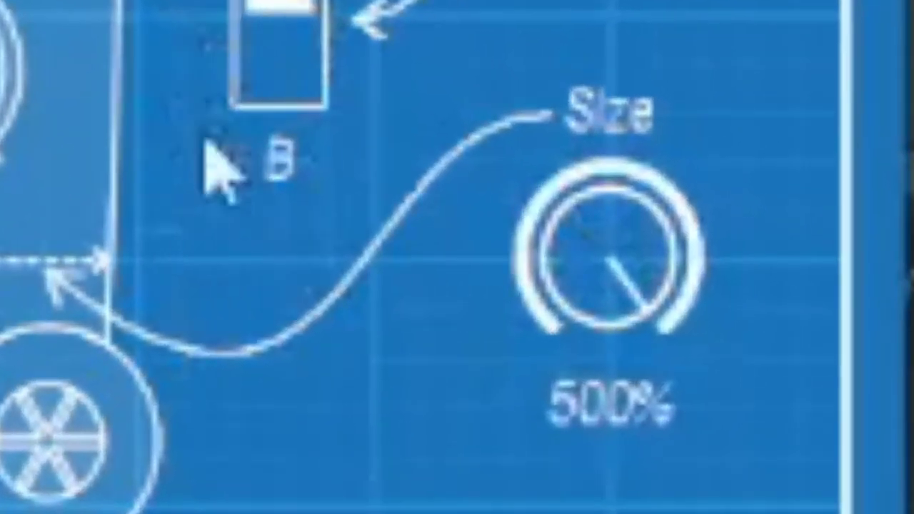
Reset Dustbin's Size to default, then replay the vocal to hear the automated Size dip
{"action": "double_click", "coordinate": [737, 243]}
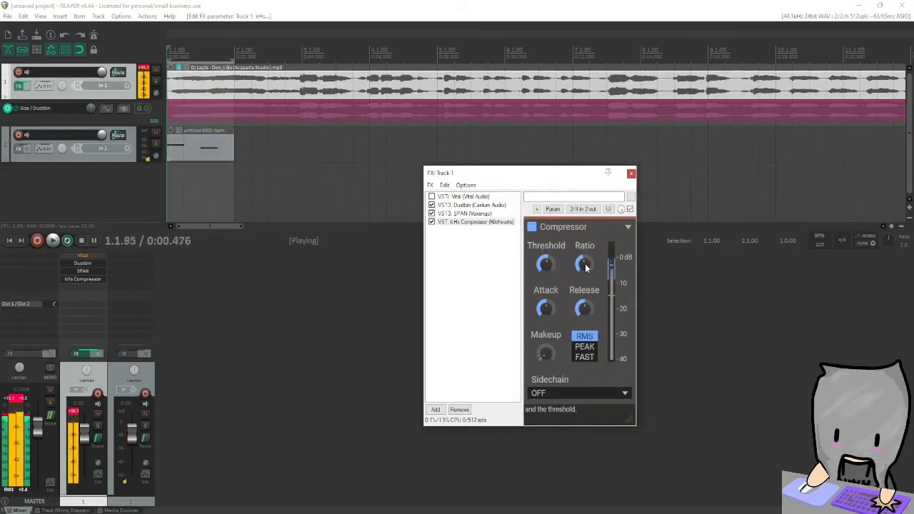
{"action": "key", "text": "space"}
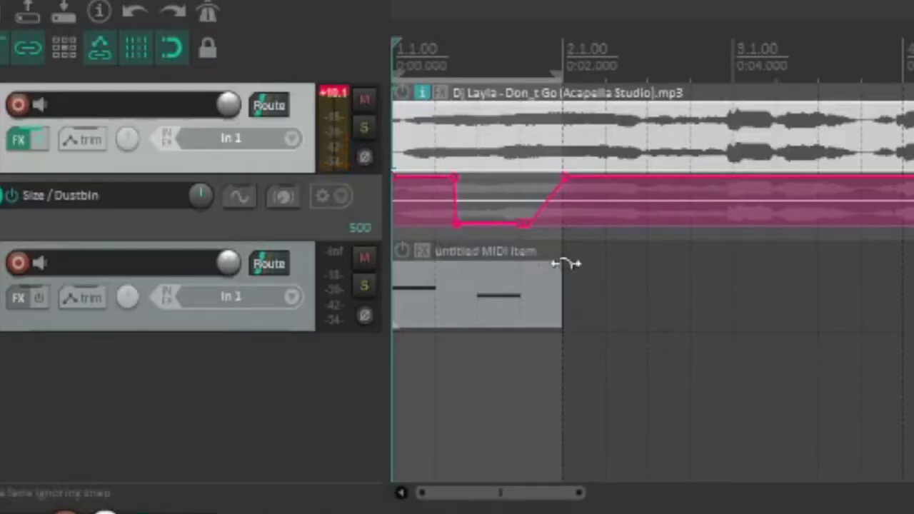
{"action": "key", "text": "space"}
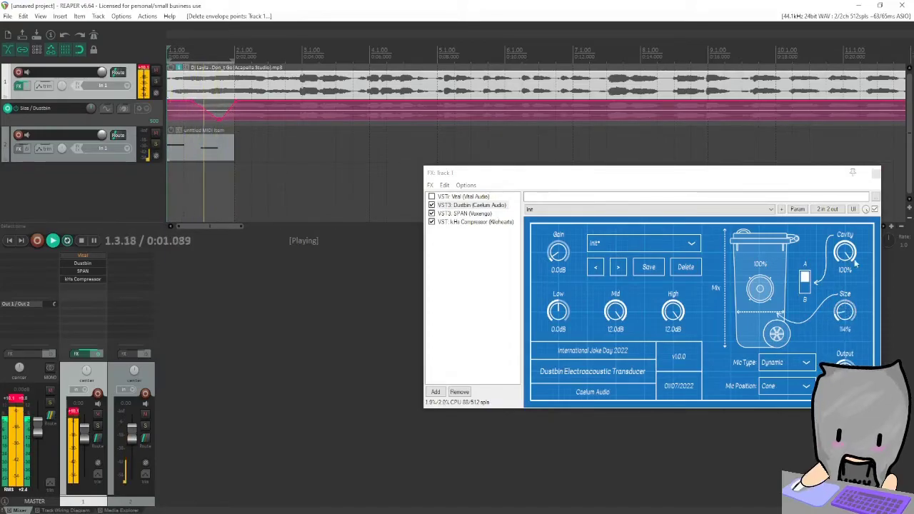
{"action": "key", "text": "space"}
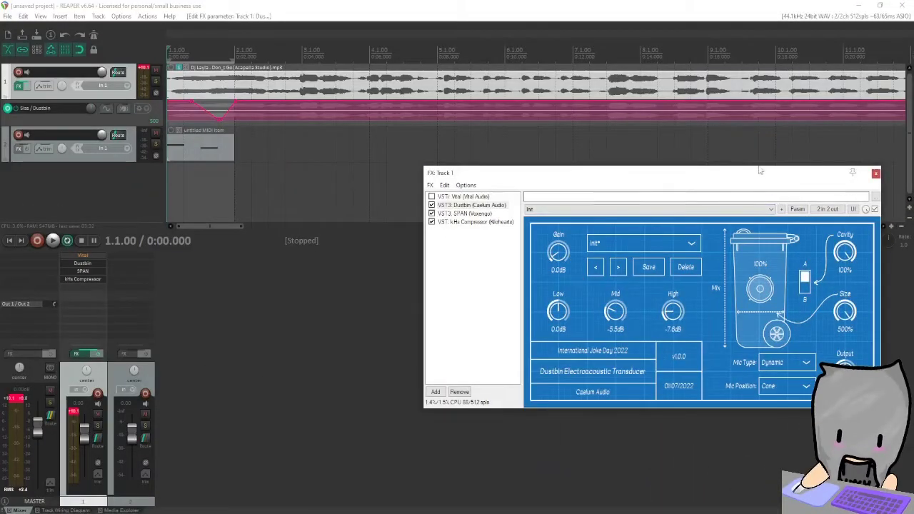
{"action": "left_click_drag", "start_coordinate": [760, 172], "coordinate": [774, 98]}
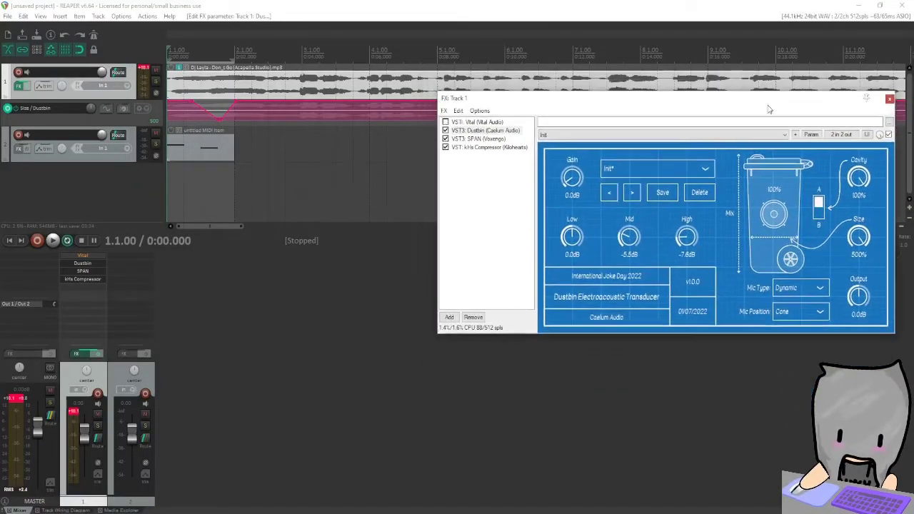